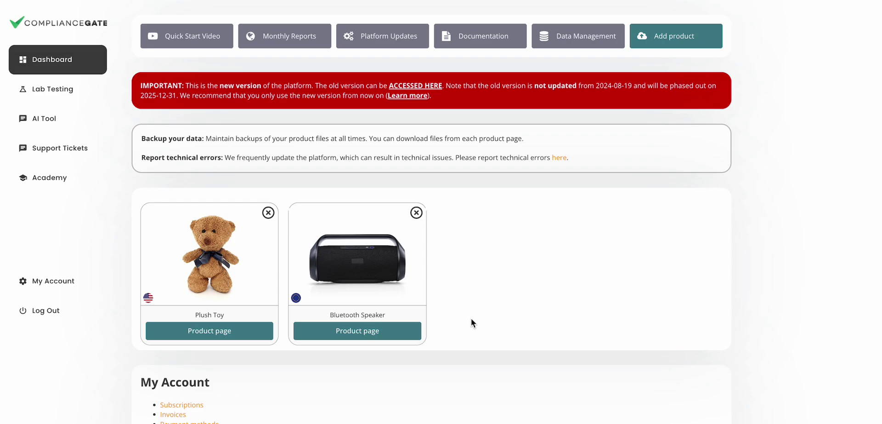
Open the Bluetooth Speaker's product page from the dashboard
left_click(358, 337)
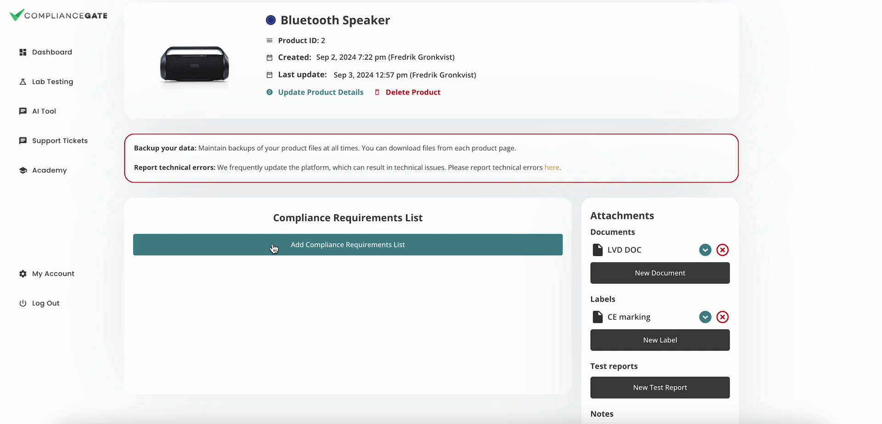
Start a new requirements list, accept the terms of service and choose the EU market
left_click(274, 247)
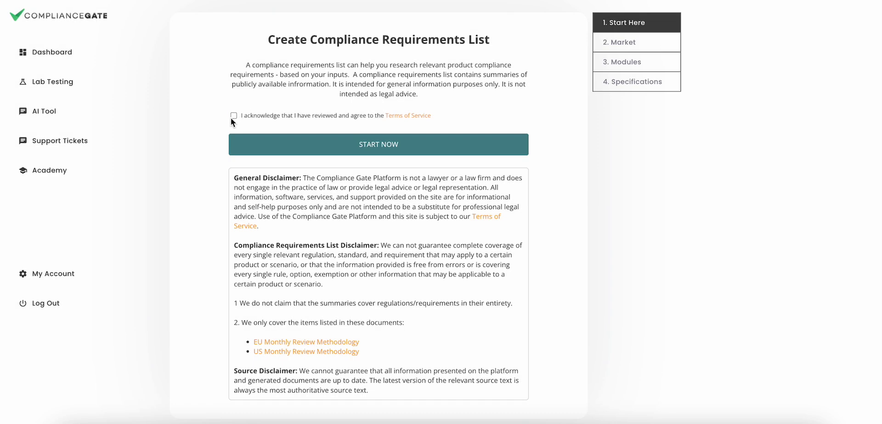
left_click(233, 116)
left_click(347, 147)
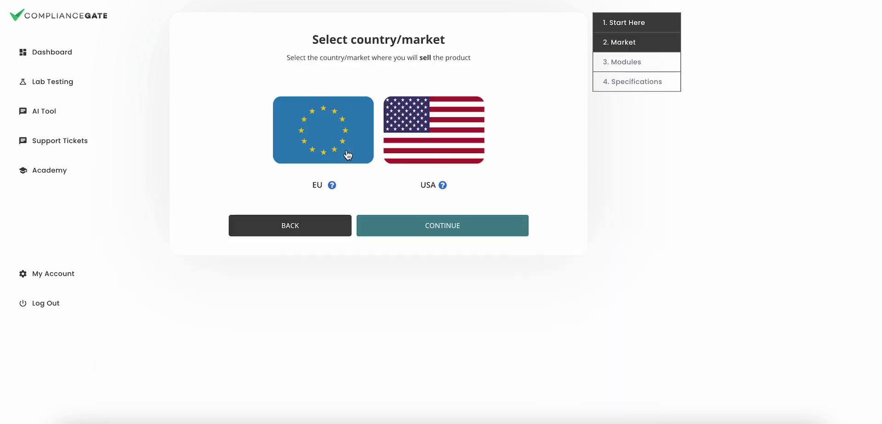
left_click(323, 131)
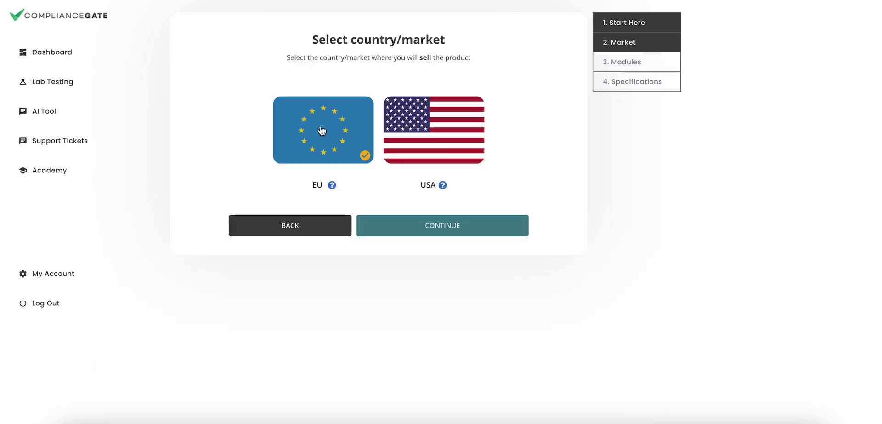
Select the Electronics, Batteries and Product Packaging module tiles
left_click(445, 229)
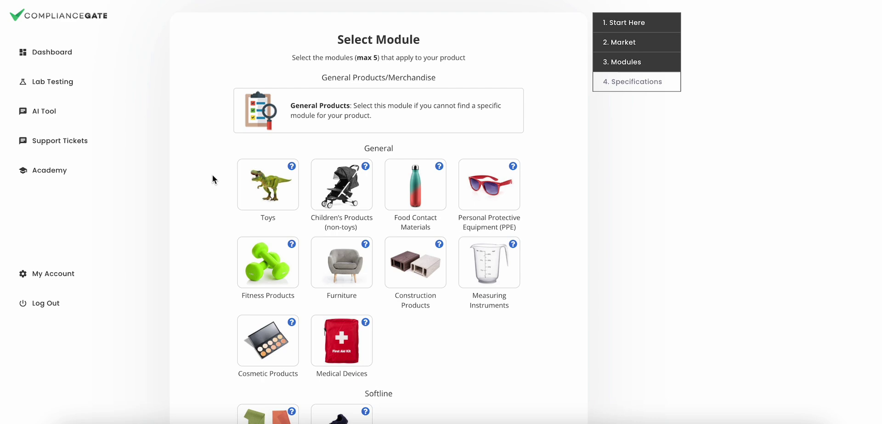
scroll(212, 175, "down", 6)
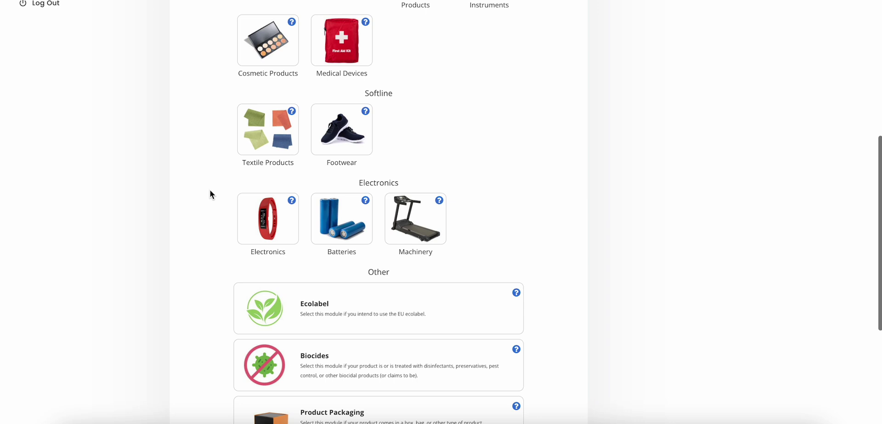
left_click(249, 228)
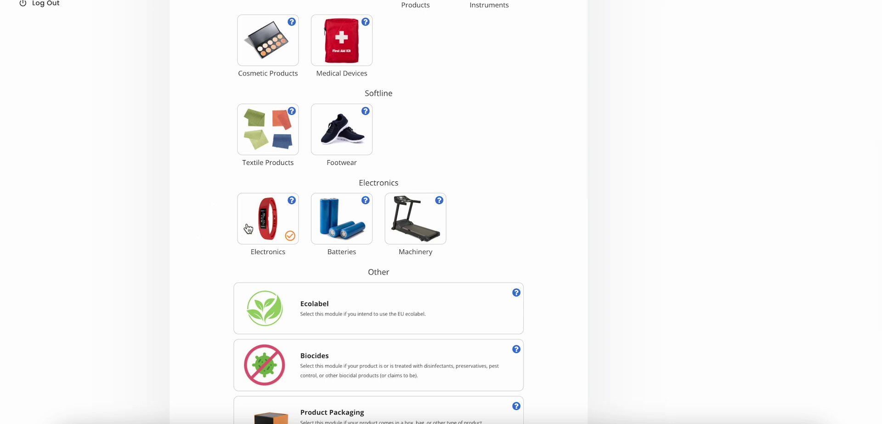
left_click(347, 226)
scroll(217, 223, "down", 3)
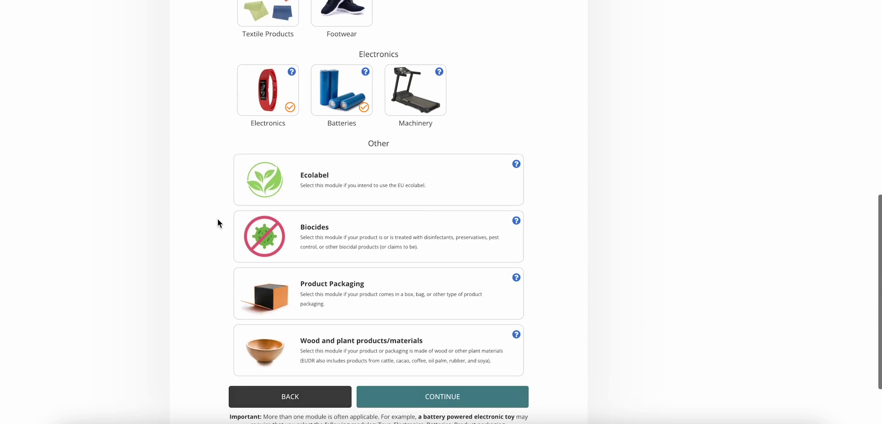
left_click(479, 308)
scroll(480, 308, "down", 1)
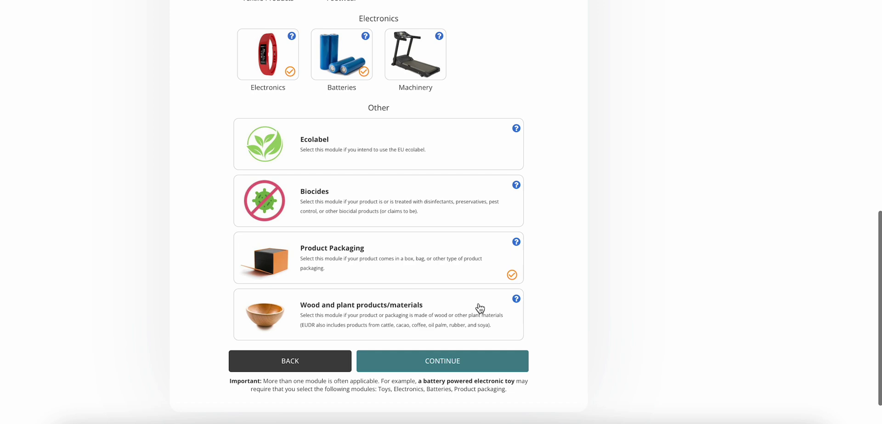
left_click(442, 361)
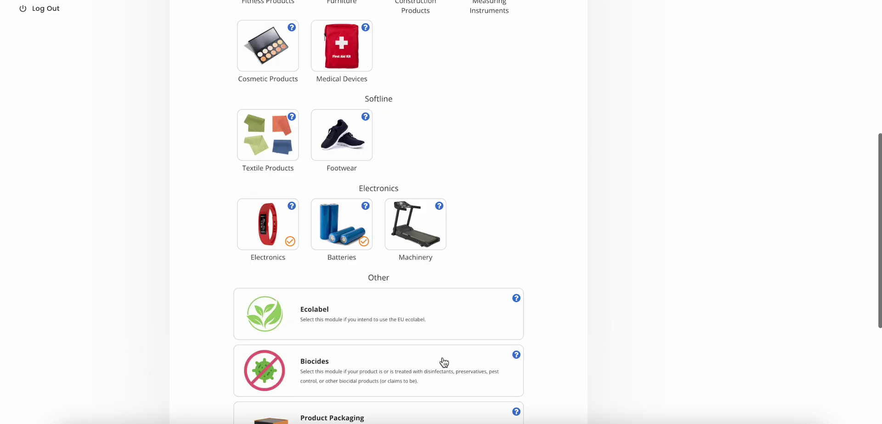
Confirm the module selection and continue to the Specifications questions
scroll(444, 361, "down", 1)
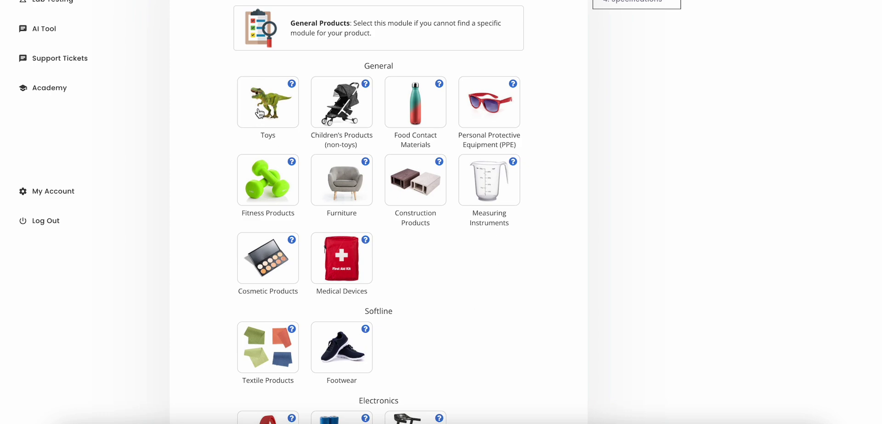
scroll(217, 104, "down", 3)
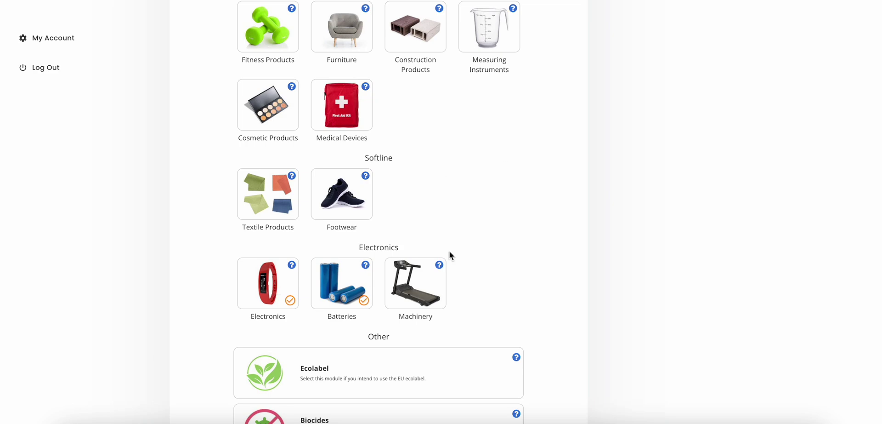
scroll(481, 263, "down", 1)
scroll(481, 262, "down", 5)
left_click(451, 313)
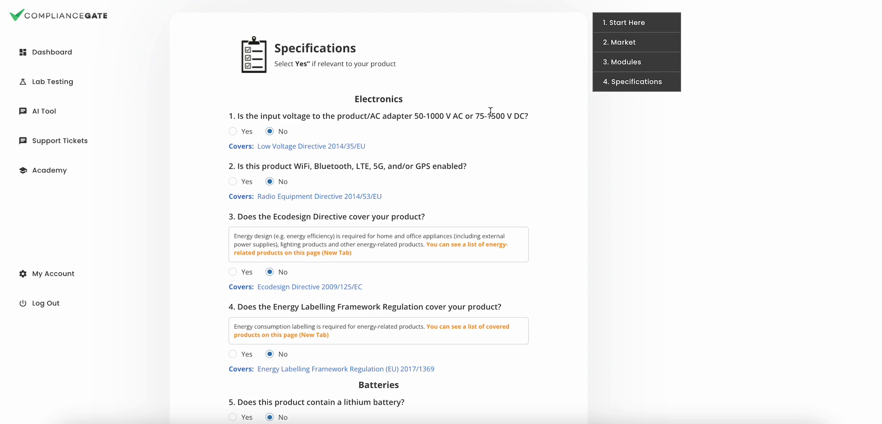
Answer Yes to input voltage, WiFi/Bluetooth connectivity and lithium battery, leaving others at No
left_click(233, 131)
scroll(198, 136, "down", 2)
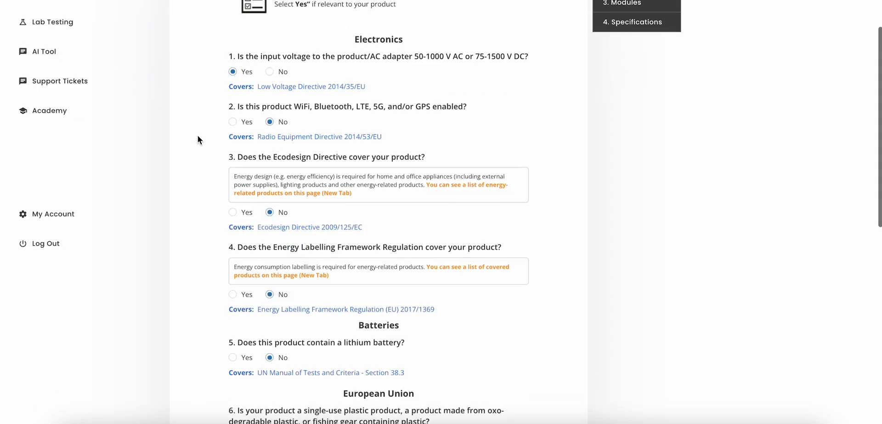
left_click(233, 120)
scroll(194, 137, "down", 5)
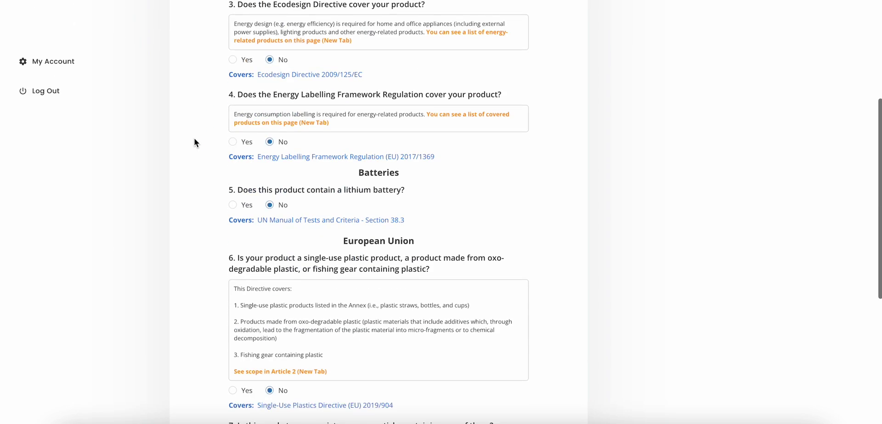
left_click(233, 207)
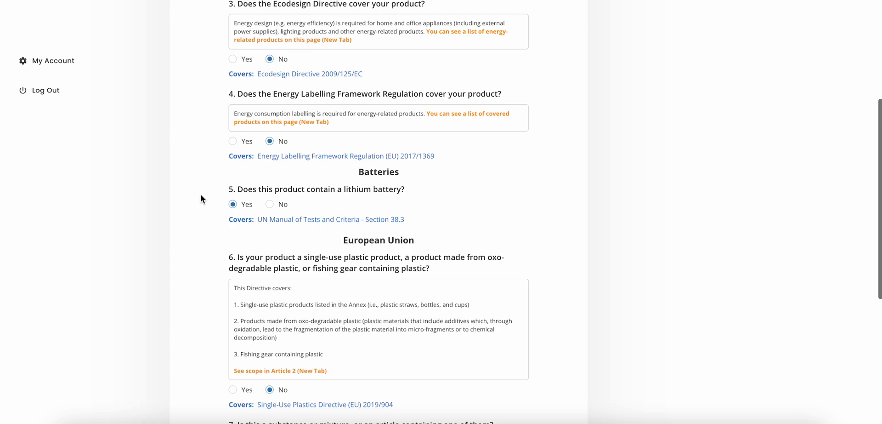
scroll(200, 194, "down", 5)
scroll(200, 199, "down", 3)
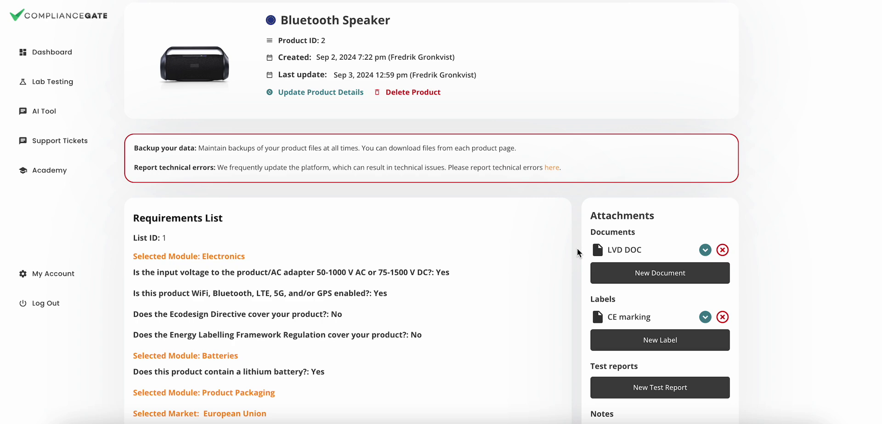
Expand the Electromagnetic Compatibility Directive 2014/30/EU card under the Electronics module
scroll(578, 248, "down", 2)
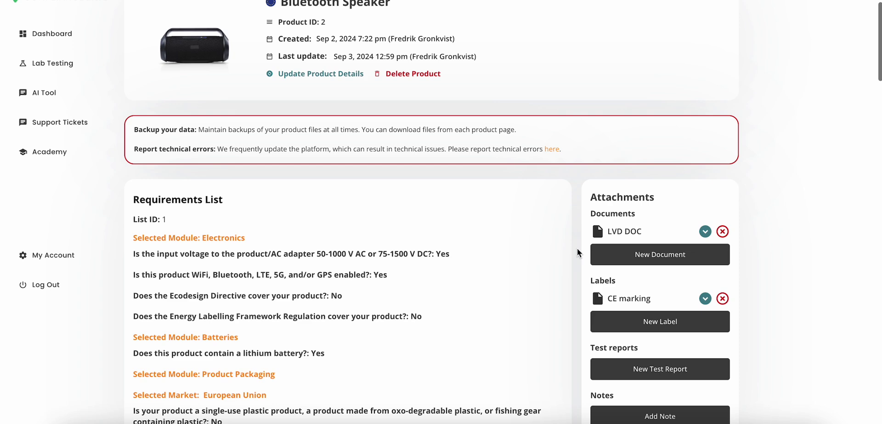
scroll(578, 249, "down", 9)
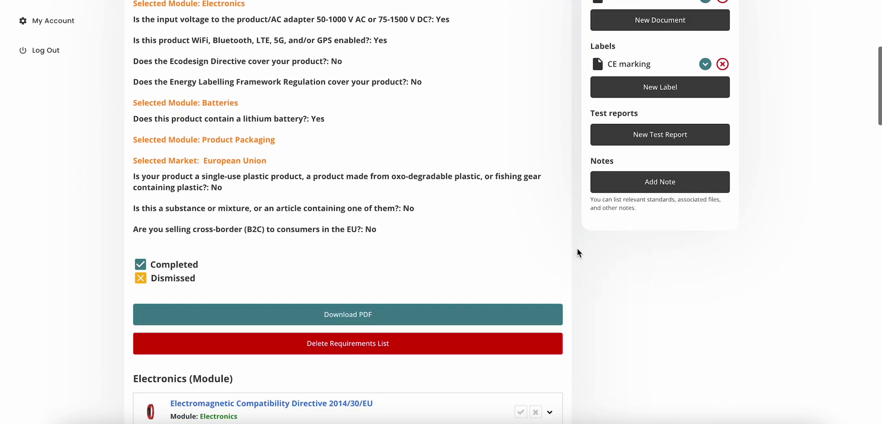
scroll(578, 248, "down", 1)
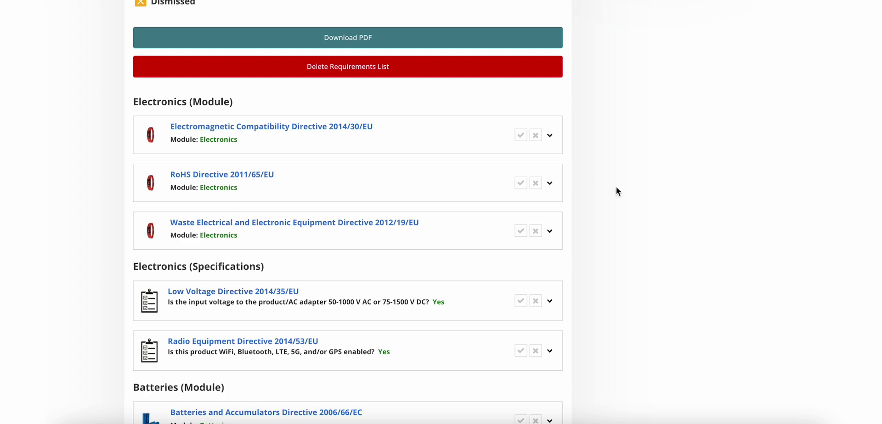
left_click(550, 135)
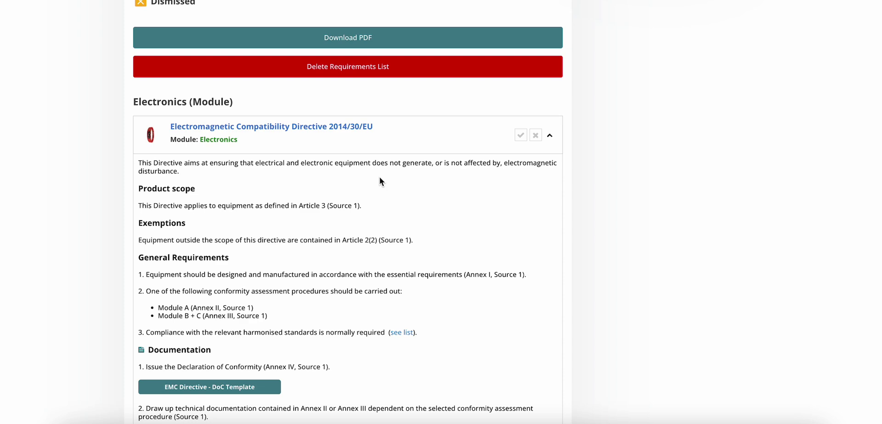
scroll(380, 178, "down", 2)
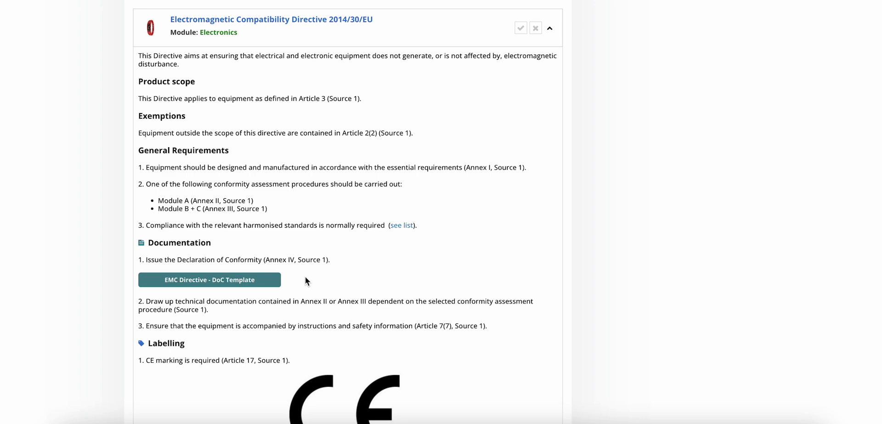
scroll(306, 278, "down", 4)
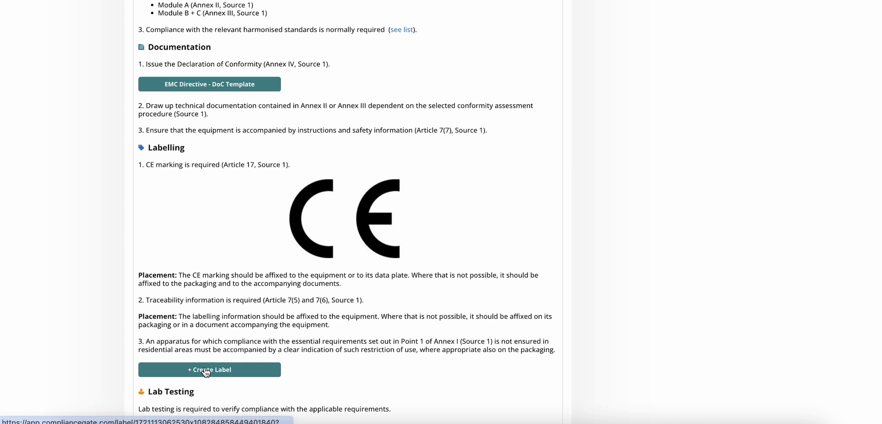
scroll(304, 220, "down", 5)
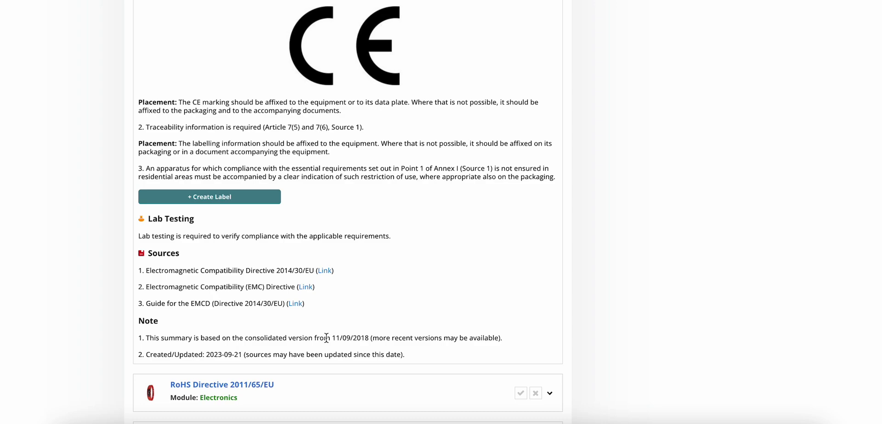
scroll(476, 286, "up", 10)
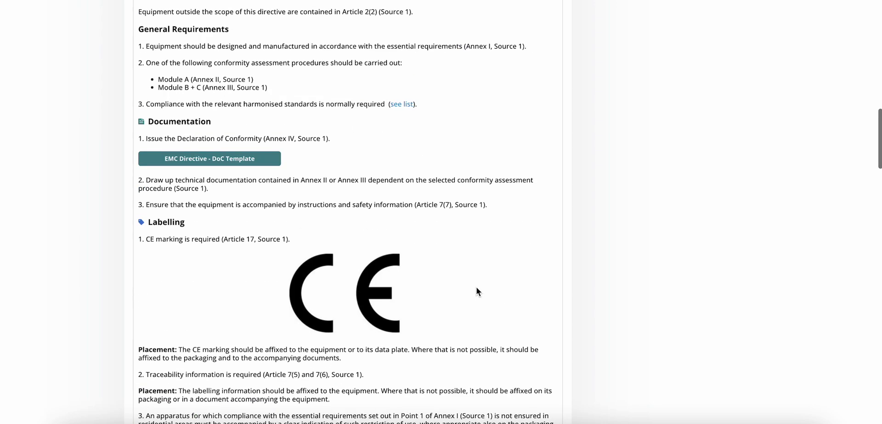
scroll(476, 288, "down", 1)
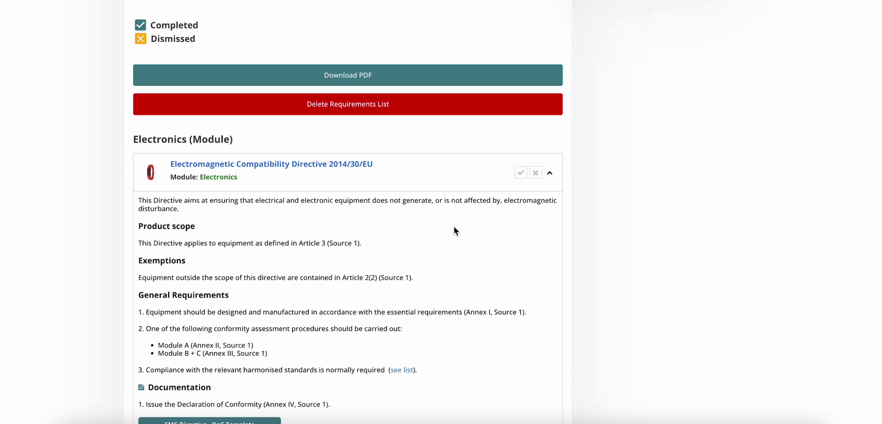
Mark EMC, RoHS, Low Voltage and Radio Equipment directives completed, and dismiss WEEE
left_click(550, 174)
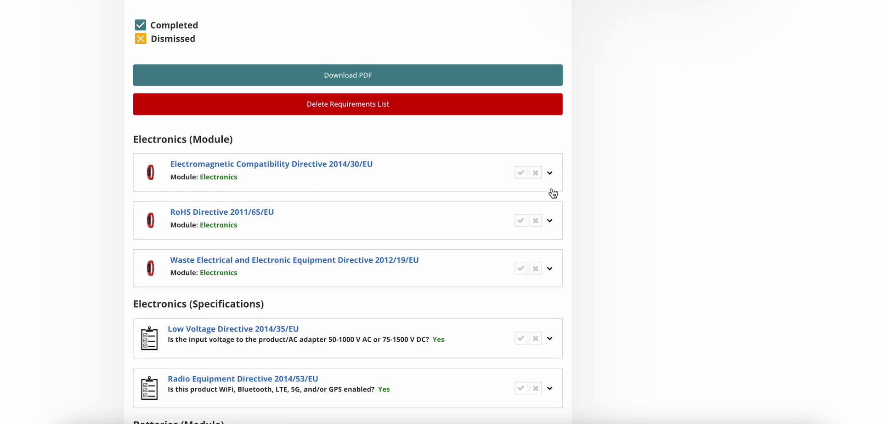
left_click(521, 173)
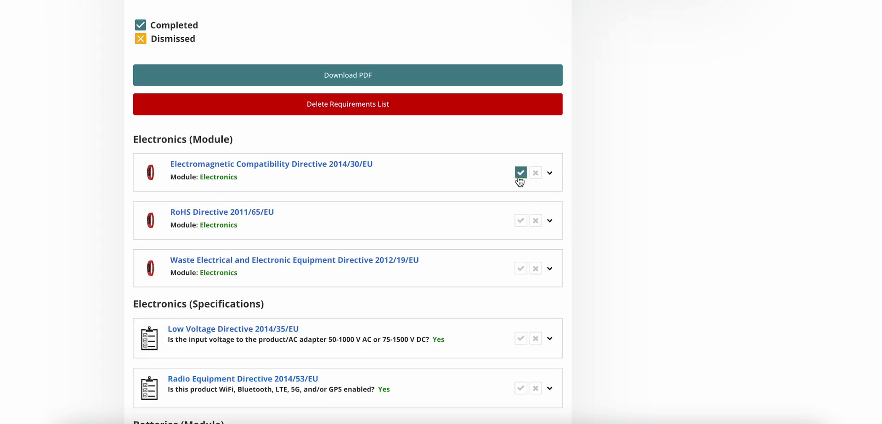
left_click(521, 221)
left_click(536, 269)
scroll(537, 275, "down", 2)
left_click(521, 252)
left_click(521, 302)
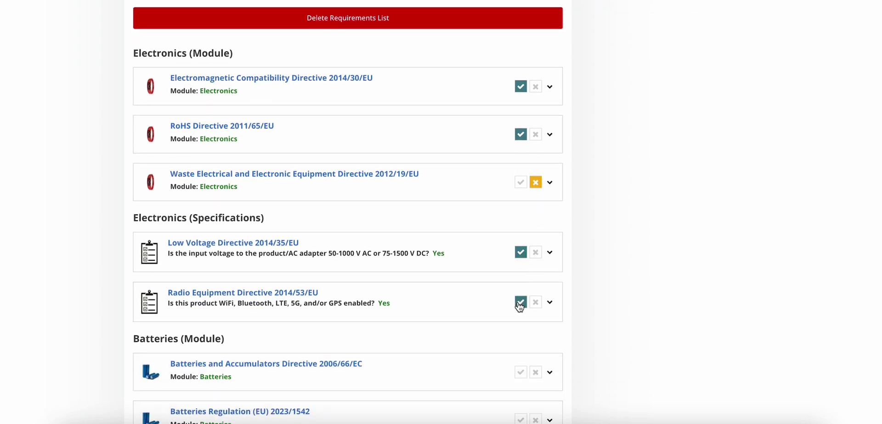
Mark the Batteries and Accumulators Directive and Batteries Regulation (EU) 2023/1542 completed
scroll(519, 305, "down", 1)
left_click(521, 334)
left_click(519, 391)
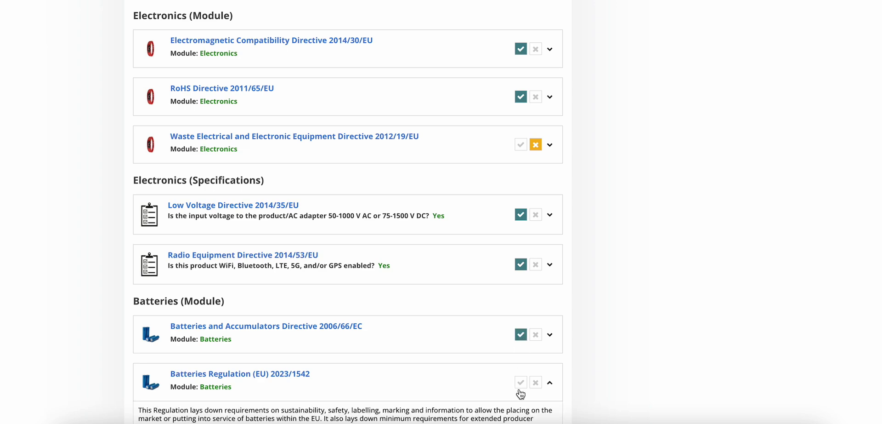
left_click(520, 382)
left_click(550, 382)
scroll(498, 289, "down", 2)
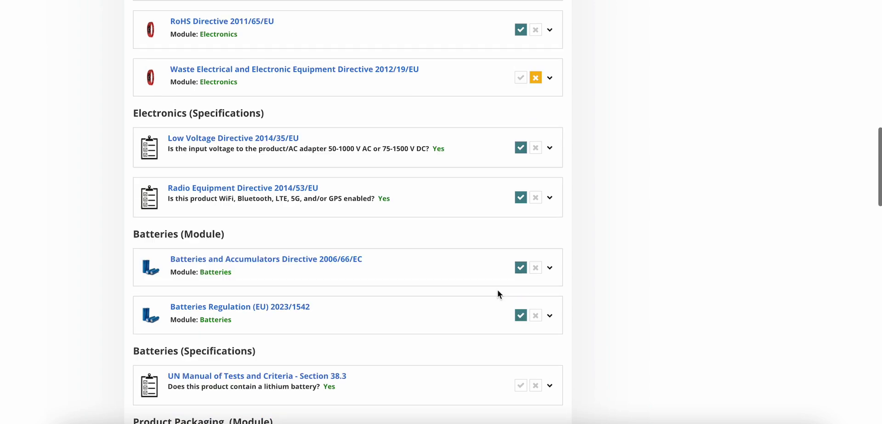
scroll(497, 290, "down", 2)
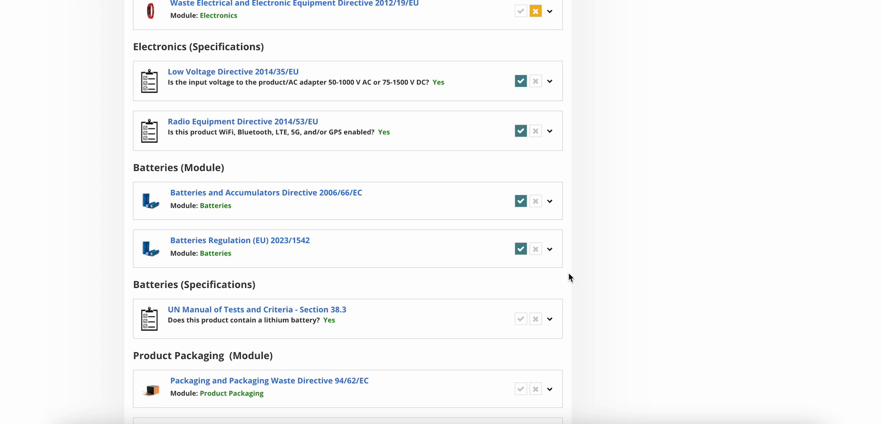
scroll(569, 272, "up", 8)
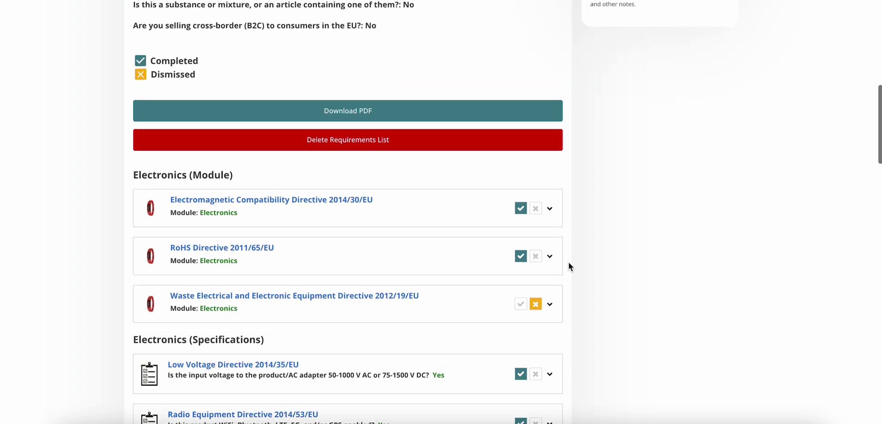